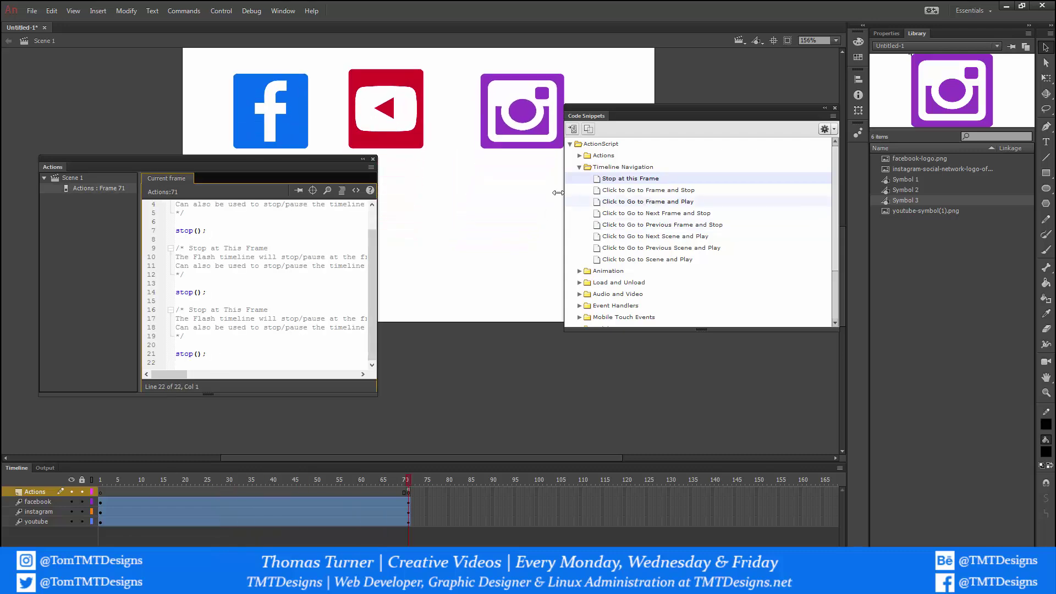
# Step: Apply the Click to Go to Scene and Play snippet to the Facebook icon, converting it to a movie clip
pyautogui.click(283, 117)
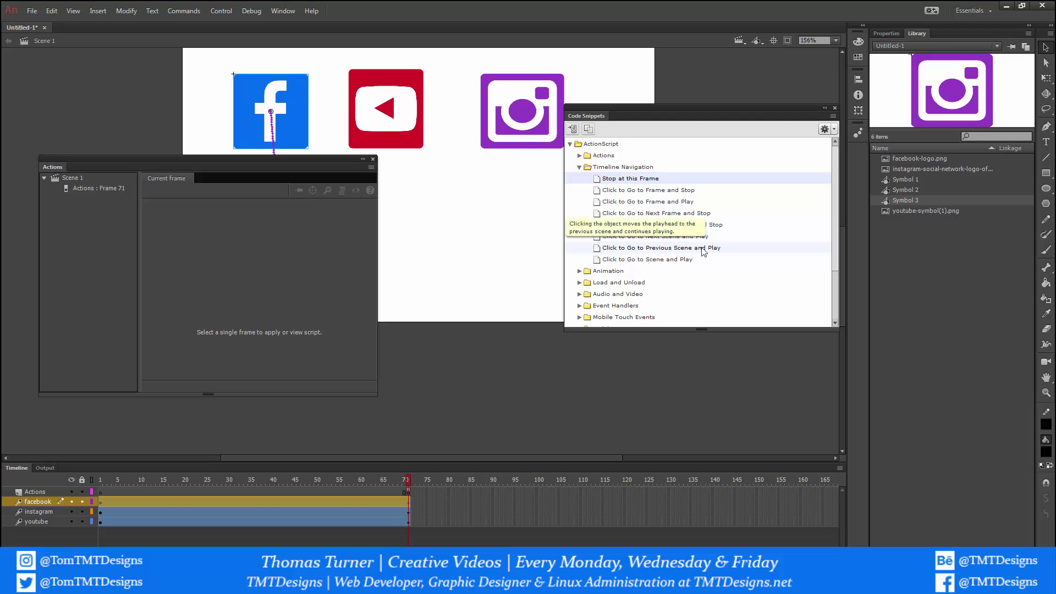
pyautogui.click(675, 261)
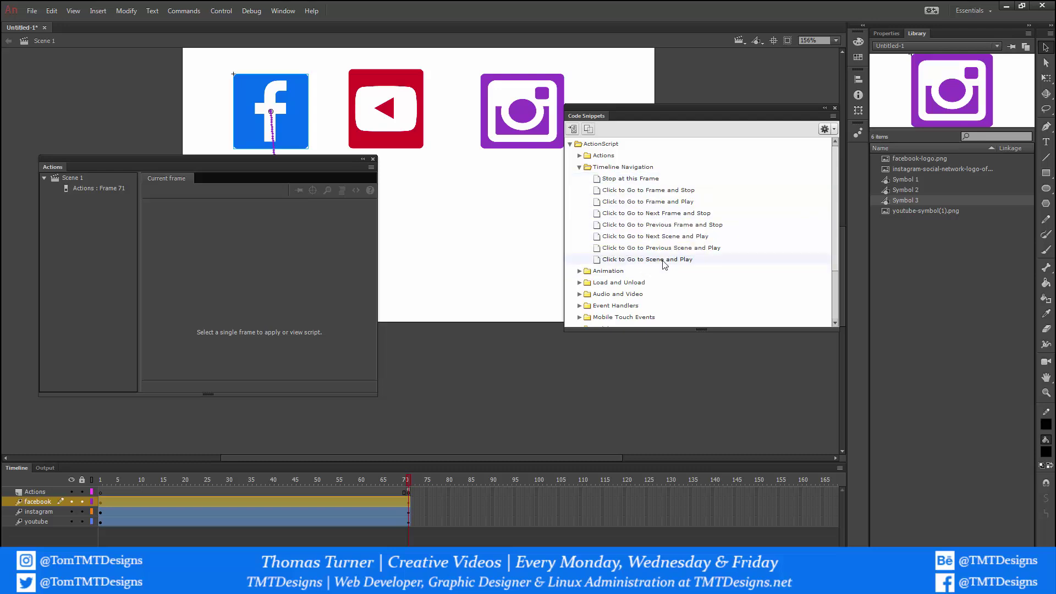
pyautogui.doubleClick(685, 262)
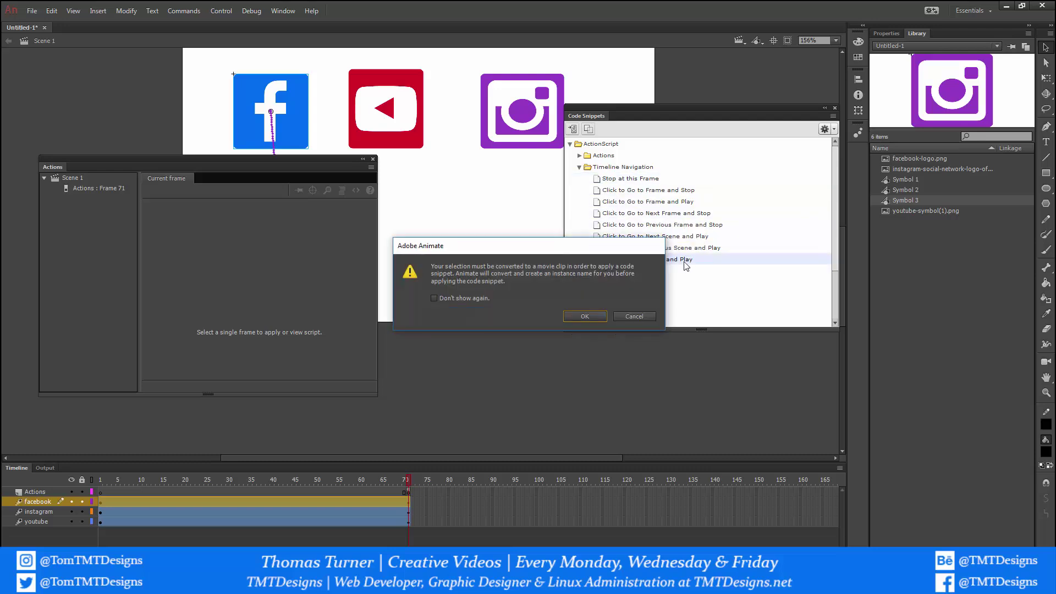
pyautogui.click(576, 314)
pyautogui.click(281, 359)
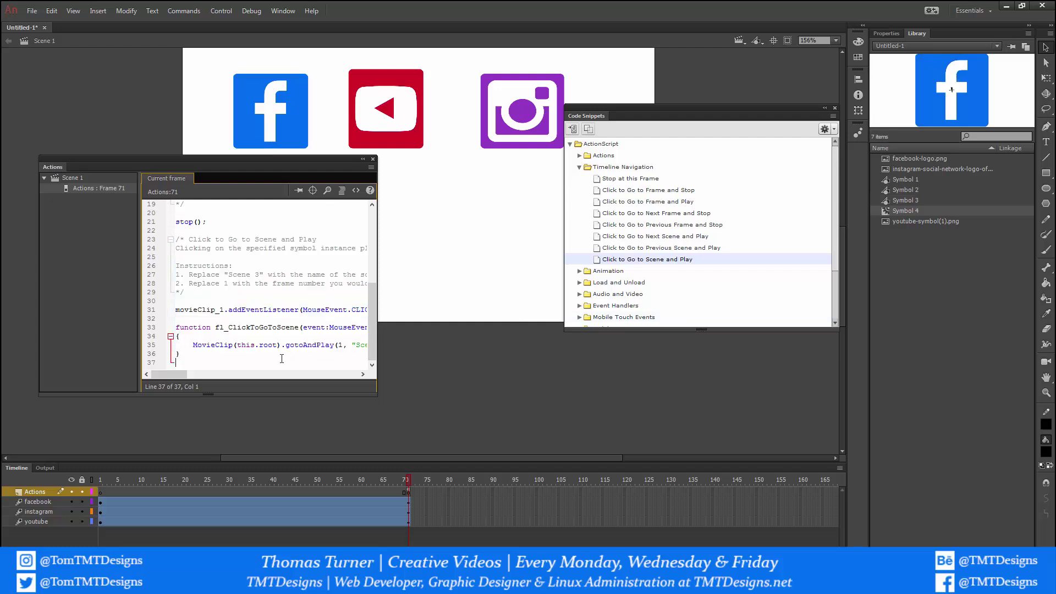
pyautogui.moveTo(376, 395); pyautogui.dragTo(544, 433)
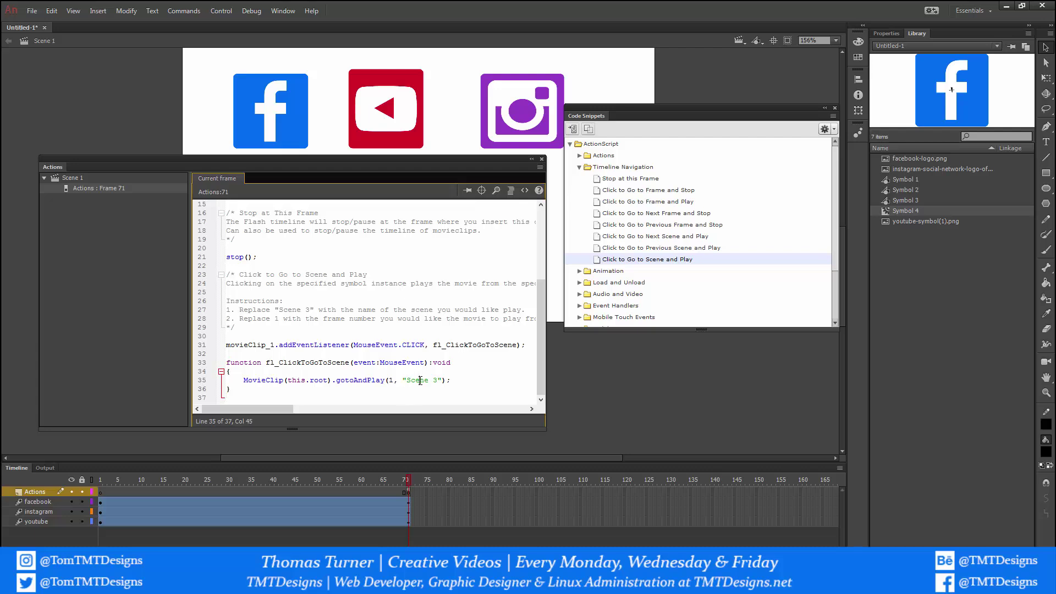
# Step: Change the gotoAndPlay target from 'Scene 3' to 'Scene 2' and test the movie
pyautogui.press('BackSpace')
pyautogui.write('2')
pyautogui.hotkey('ctrl', 's')
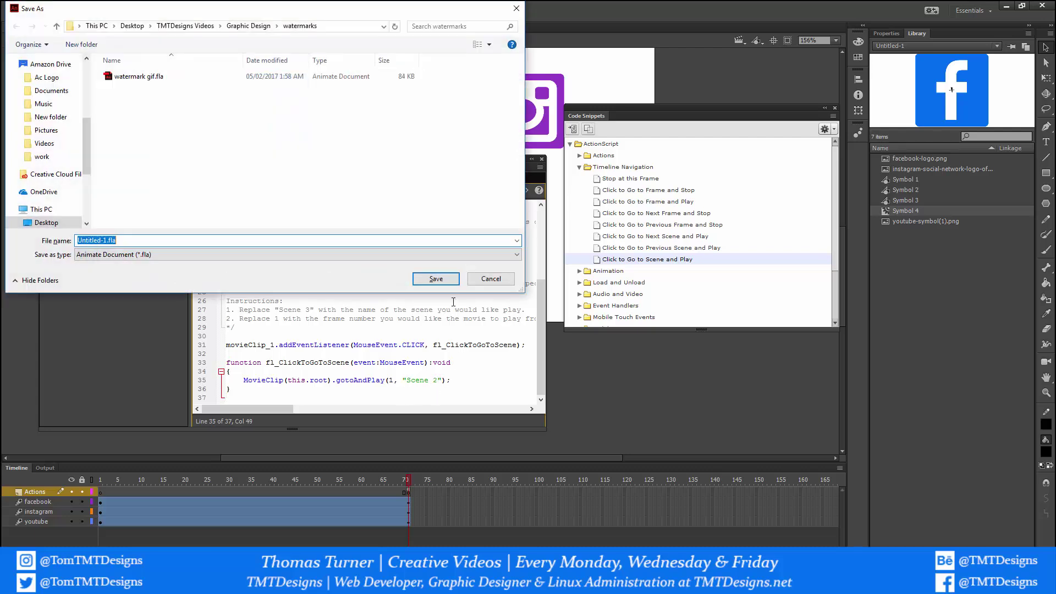
pyautogui.click(480, 281)
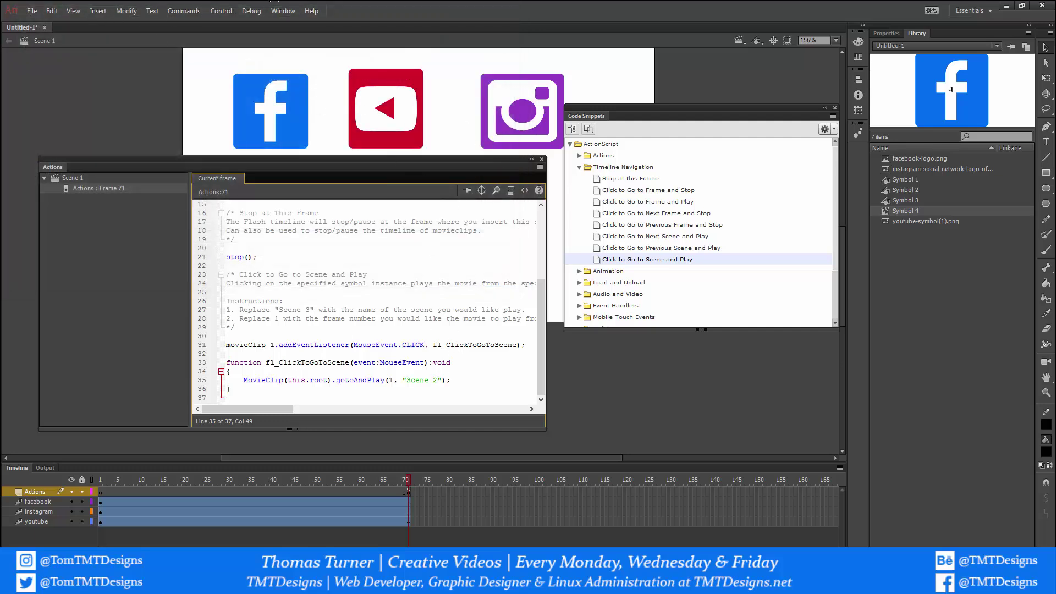
pyautogui.hotkey('ctrl', 'Return')
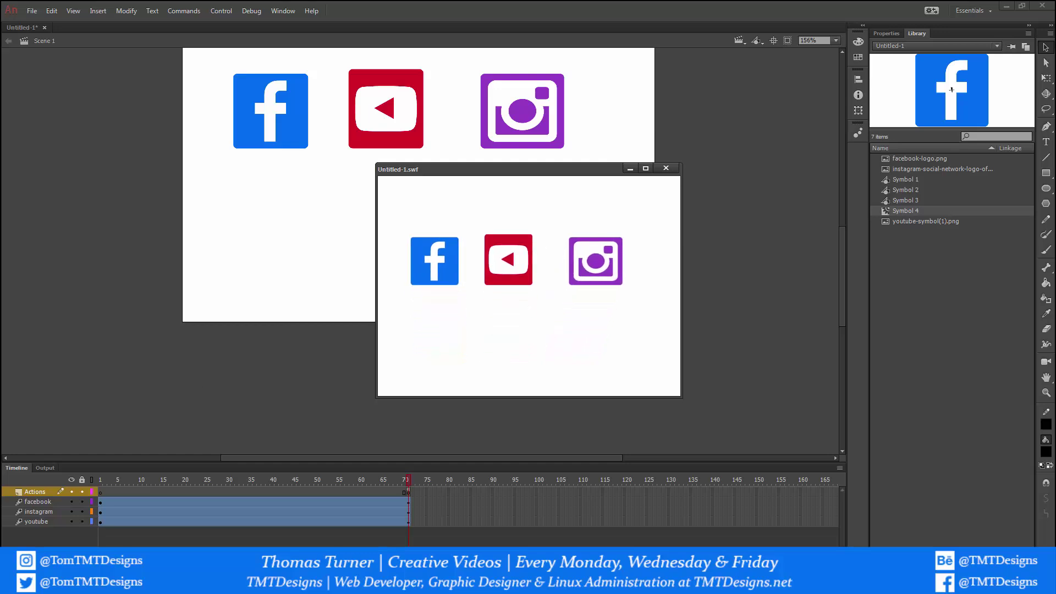
# Step: Close the test preview, go to Scene 2, and move the Actions panel off the stage
pyautogui.click(666, 168)
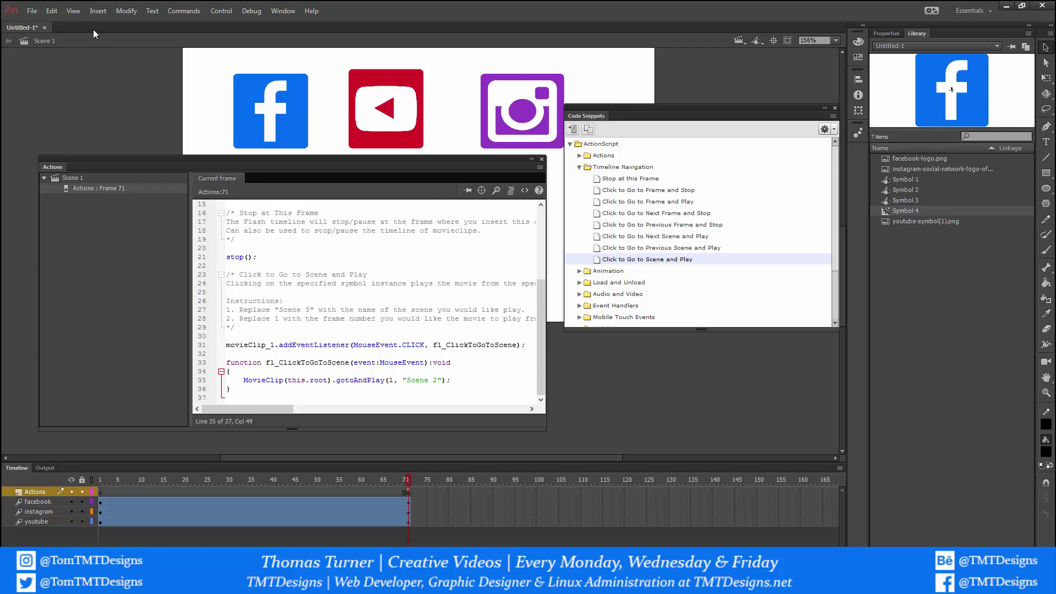
pyautogui.click(98, 11)
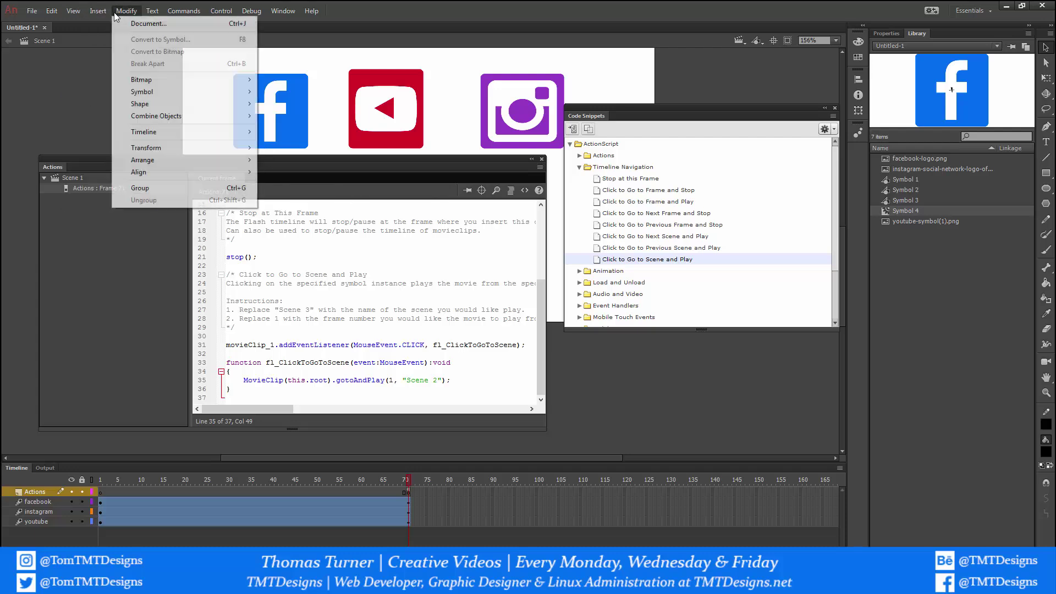
pyautogui.moveTo(99, 25)
pyautogui.click(239, 88)
pyautogui.moveTo(424, 166); pyautogui.dragTo(1014, 97)
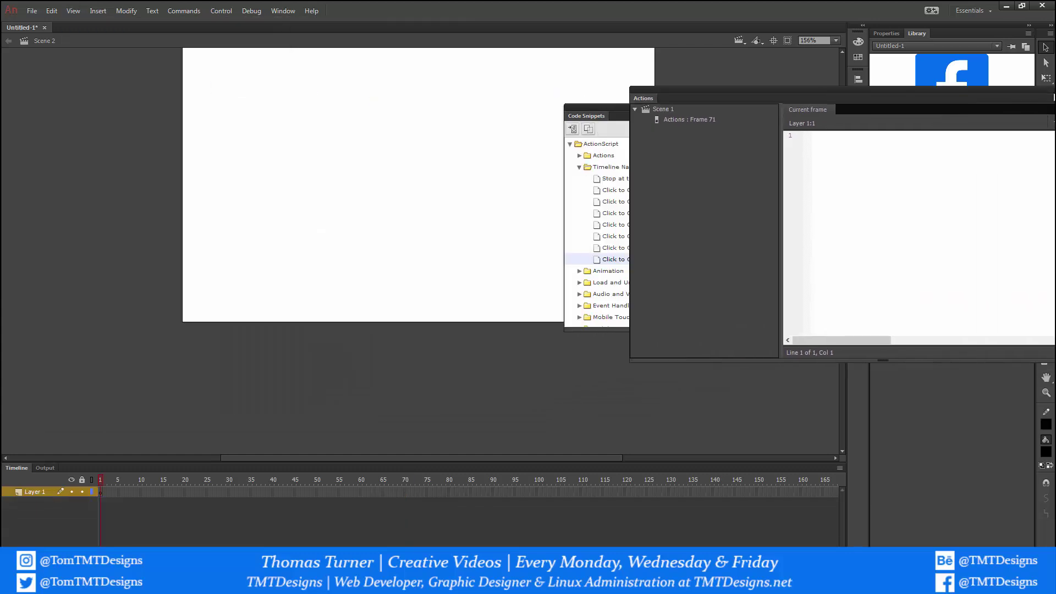
# Step: Import google.png into the library
pyautogui.click(31, 12)
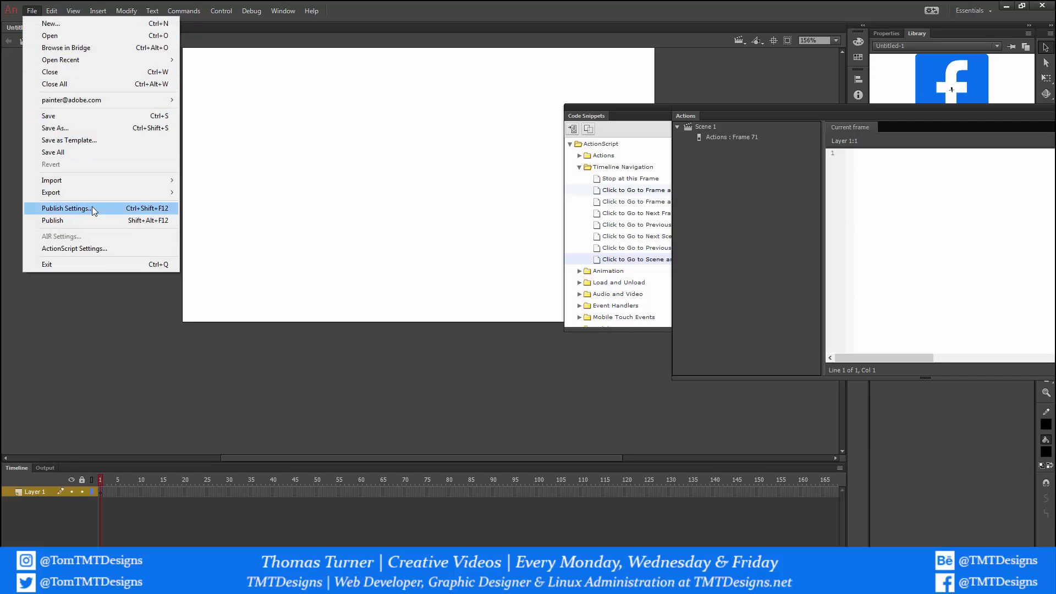
pyautogui.moveTo(73, 182)
pyautogui.click(214, 191)
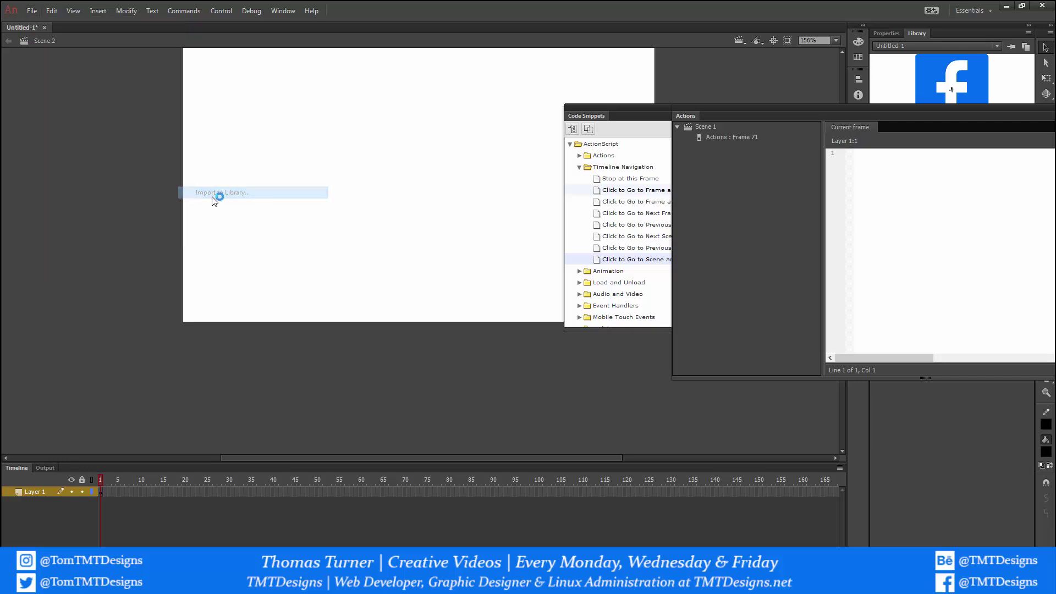
pyautogui.scroll(-5, 385, 165)
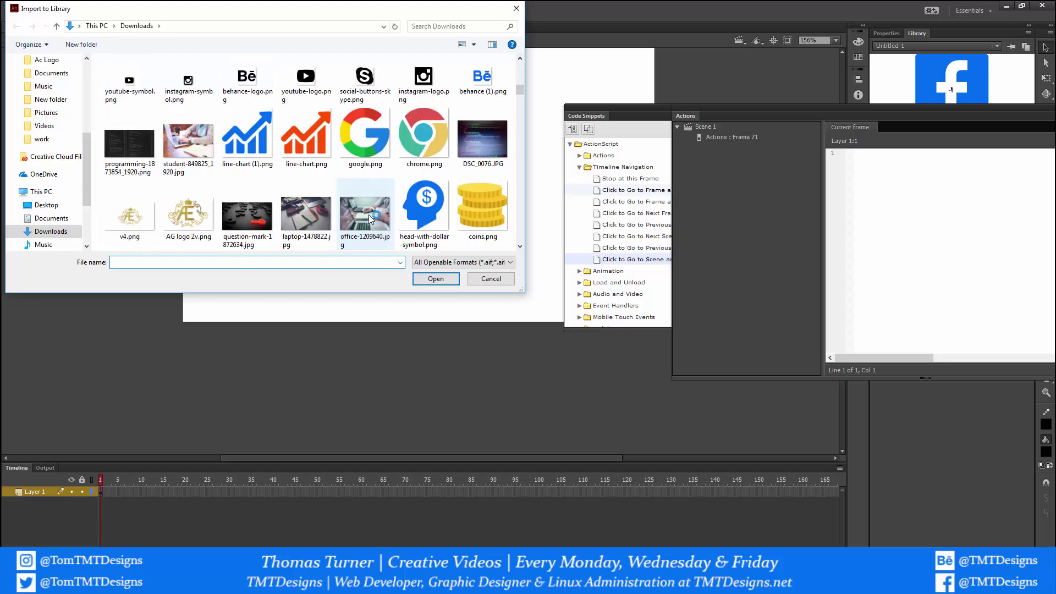
pyautogui.scroll(-1, 422, 190)
pyautogui.doubleClick(371, 194)
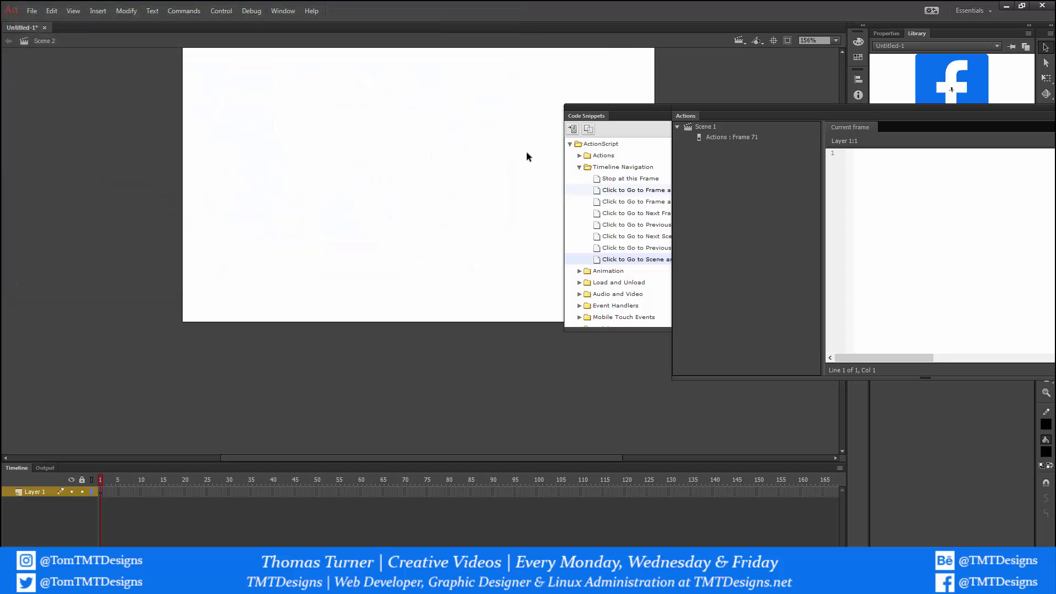
# Step: Move the code panel back over the stage and return to Scene 2
pyautogui.click(765, 124)
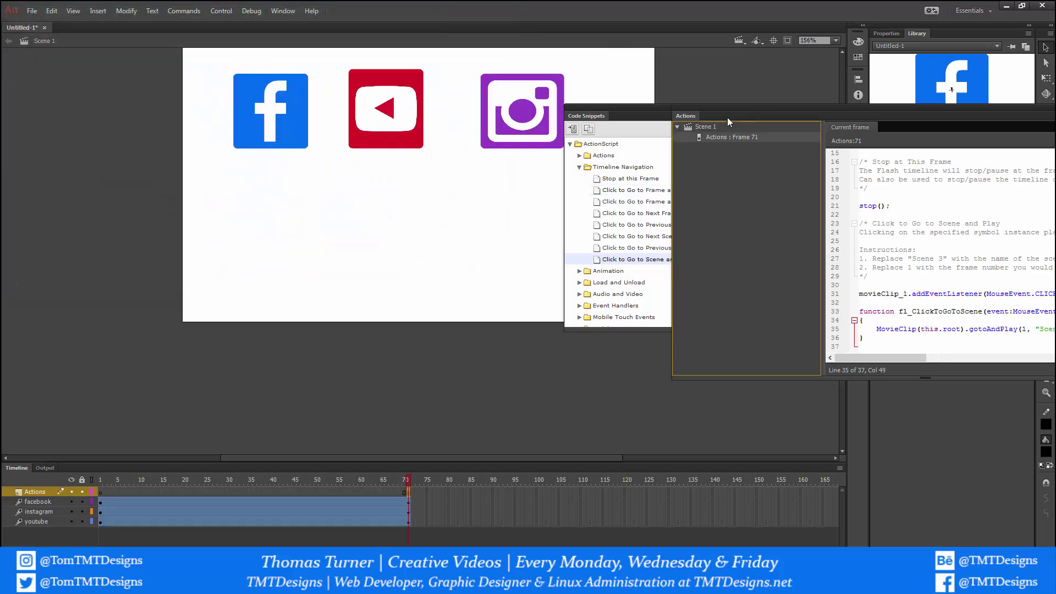
pyautogui.moveTo(727, 117); pyautogui.dragTo(347, 142)
pyautogui.click(872, 240)
pyautogui.click(32, 10)
pyautogui.moveTo(72, 181)
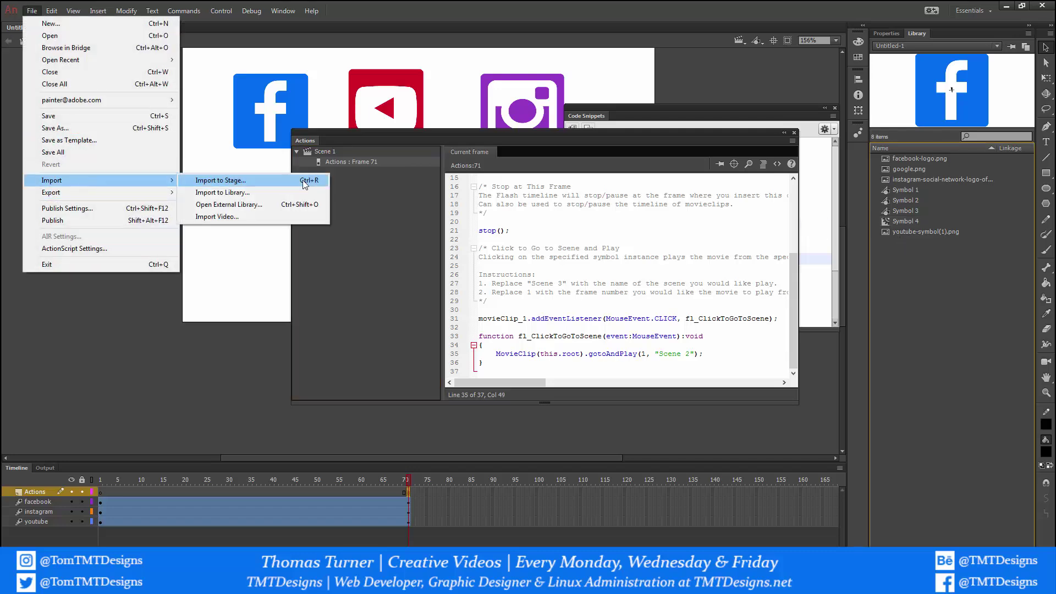
pyautogui.click(98, 11)
pyautogui.moveTo(147, 81)
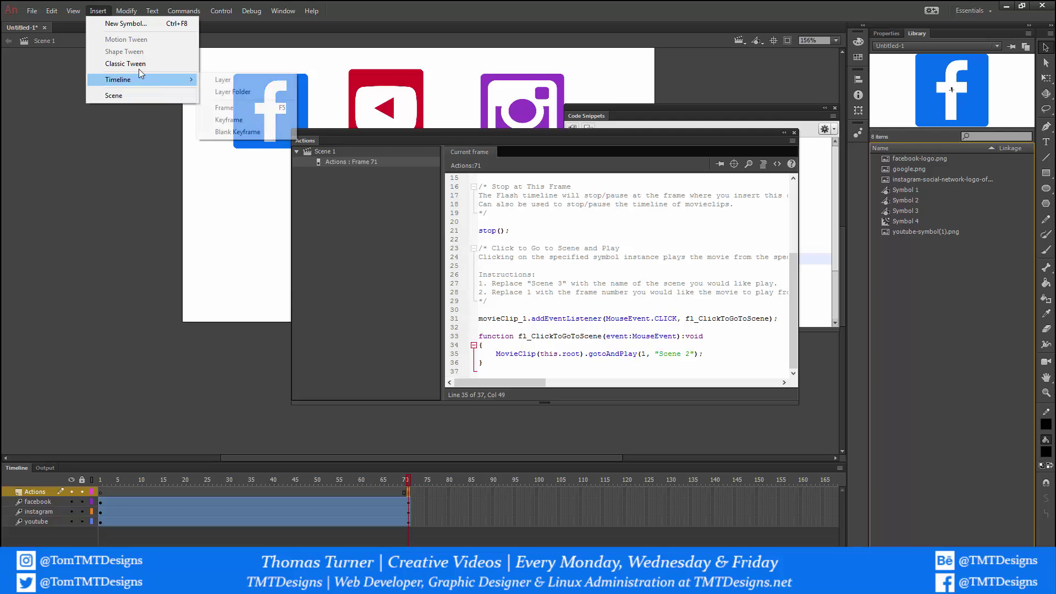
pyautogui.moveTo(73, 10)
pyautogui.moveTo(110, 23)
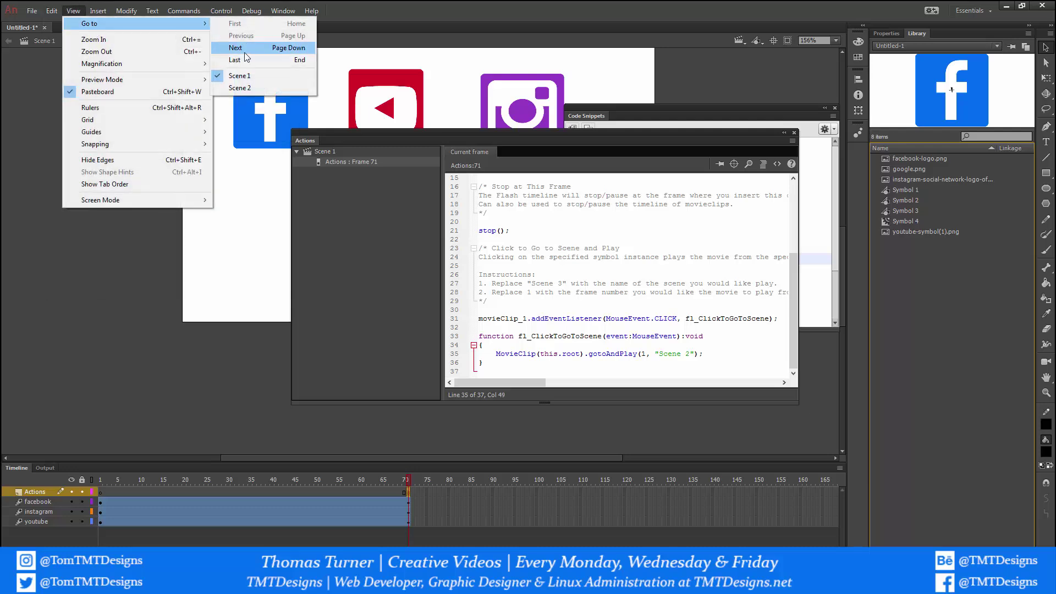
pyautogui.click(241, 88)
# Step: Place the Google logo on stage, scale it to 20% width and 54% height, and move it upper-left
pyautogui.moveTo(915, 174); pyautogui.dragTo(252, 315)
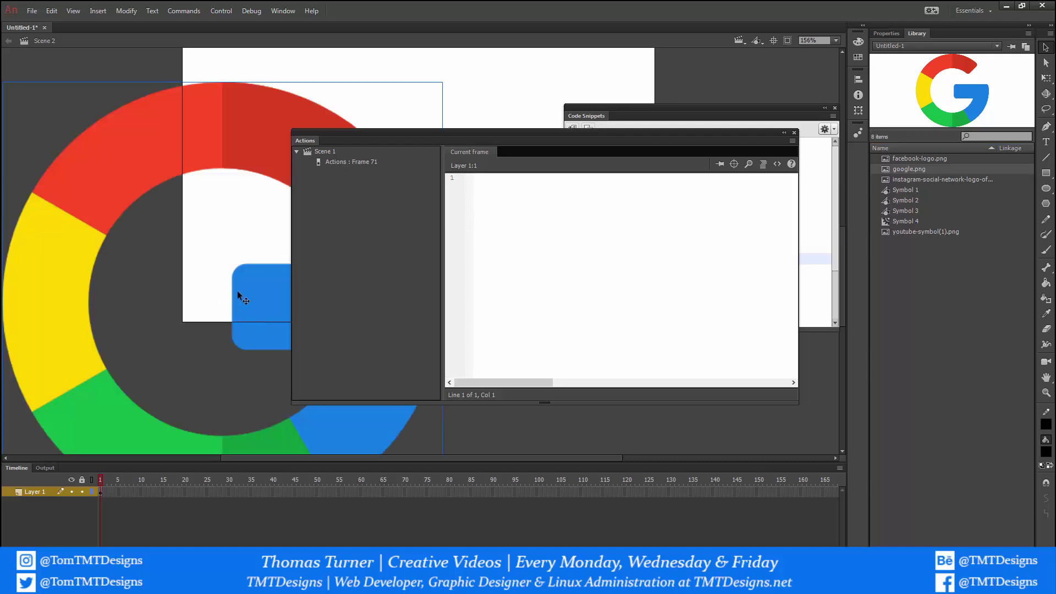
pyautogui.hotkey('ctrl', 't')
pyautogui.click(756, 83)
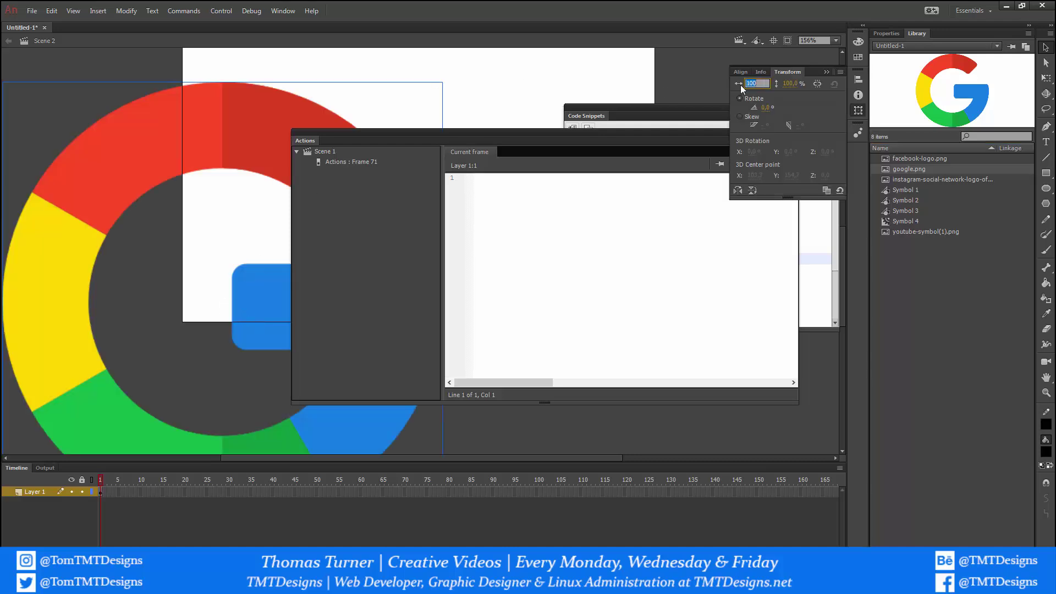
pyautogui.write('20')
pyautogui.press('Return')
pyautogui.press('Tab')
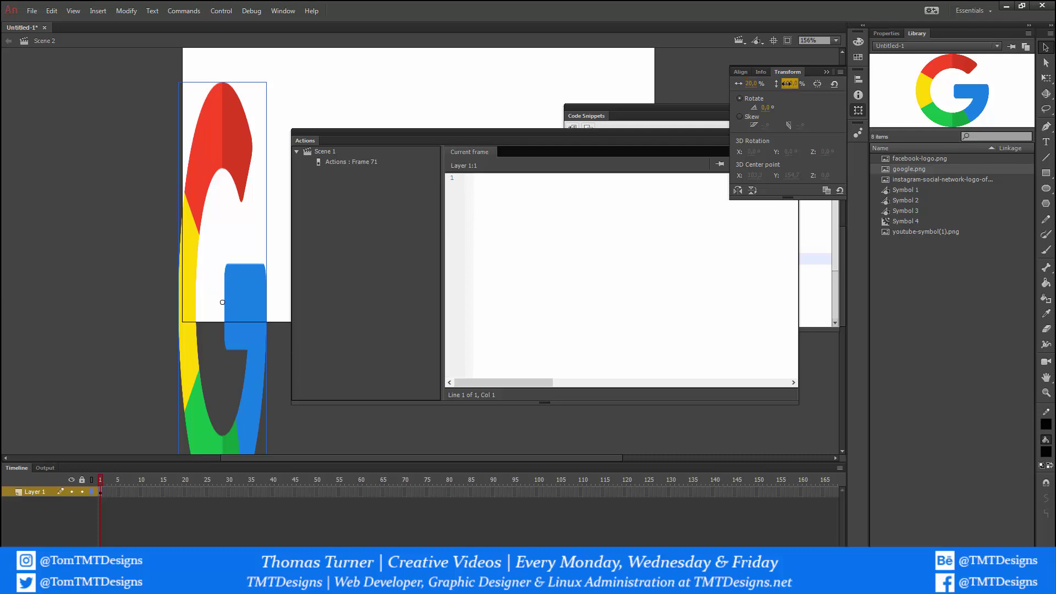
pyautogui.write('54')
pyautogui.press('Return')
pyautogui.moveTo(242, 299); pyautogui.dragTo(286, 197)
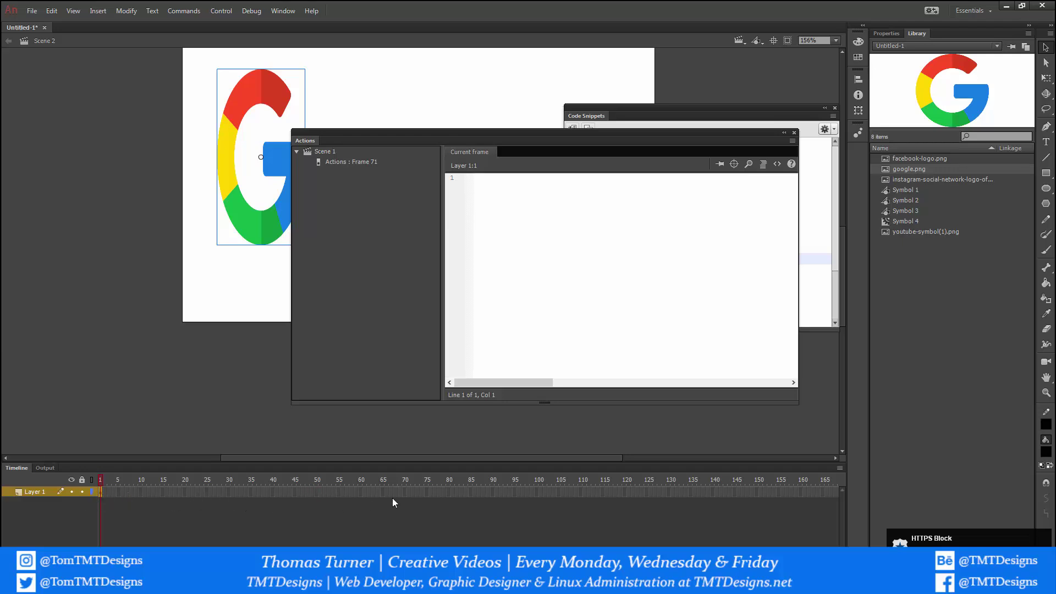
pyautogui.click(447, 492)
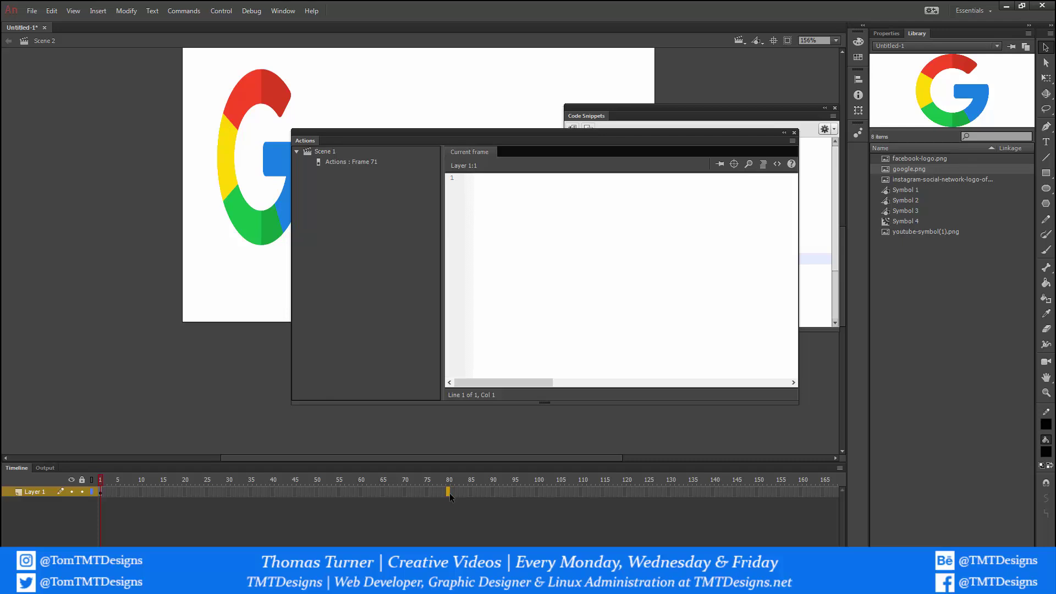
# Step: Insert frames on Scene 2's layer out to frame 81
pyautogui.rightClick(450, 493)
pyautogui.click(476, 237)
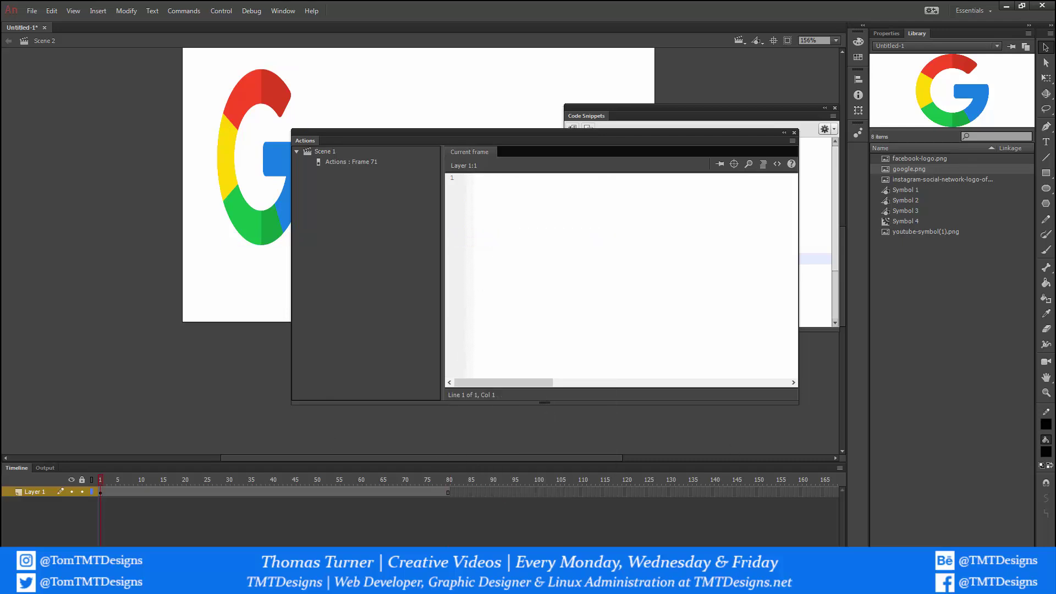
pyautogui.click(97, 11)
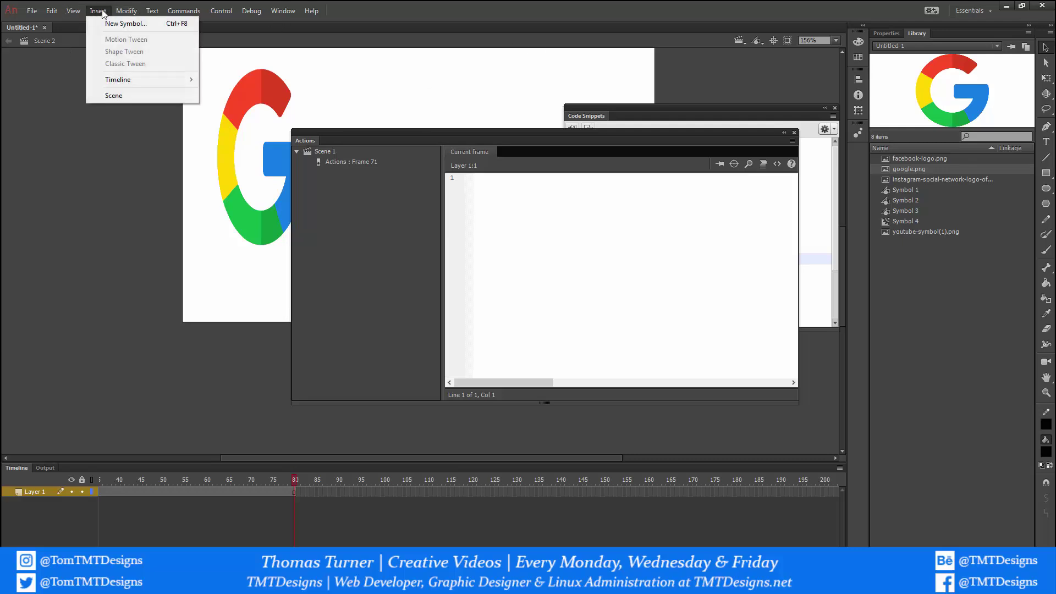
pyautogui.click(283, 11)
# Step: Test the movie, clicking the Facebook icon to confirm it jumps to the Google logo
pyautogui.hotkey('ctrl', 'Return')
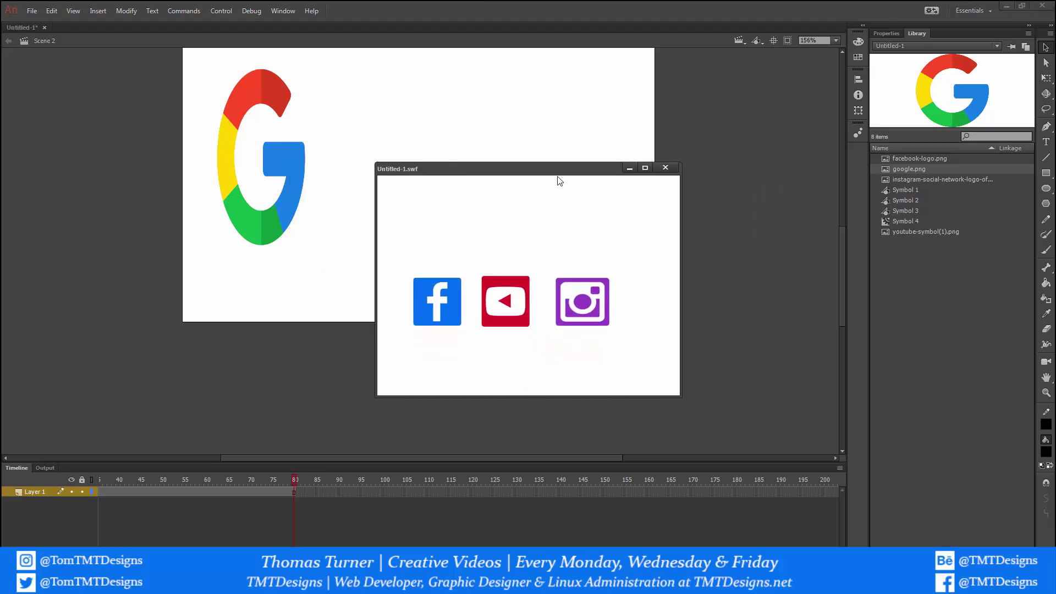
pyautogui.moveTo(555, 169); pyautogui.dragTo(584, 119)
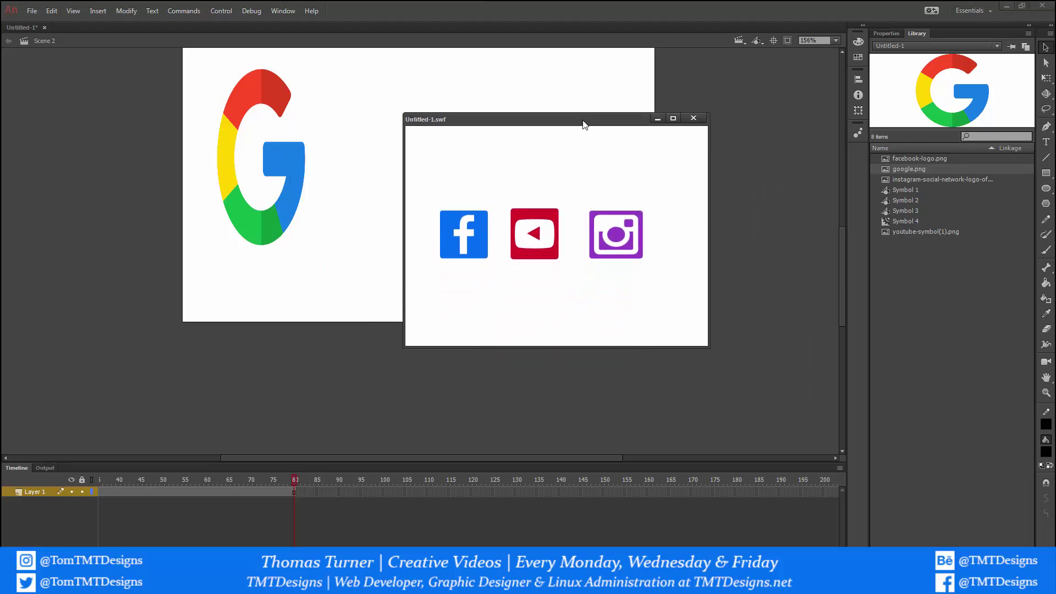
pyautogui.click(461, 220)
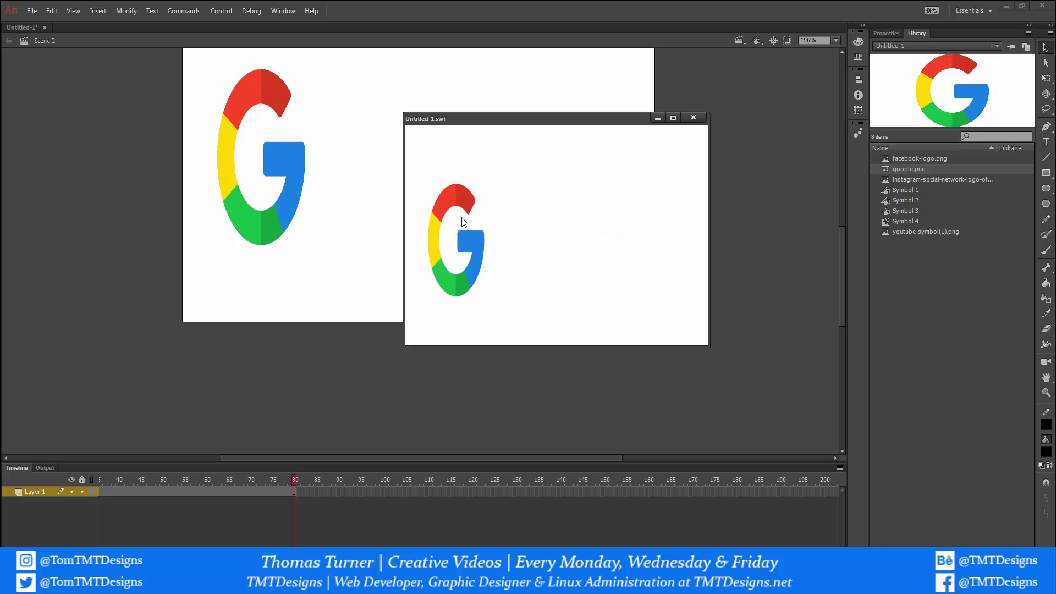
pyautogui.click(443, 251)
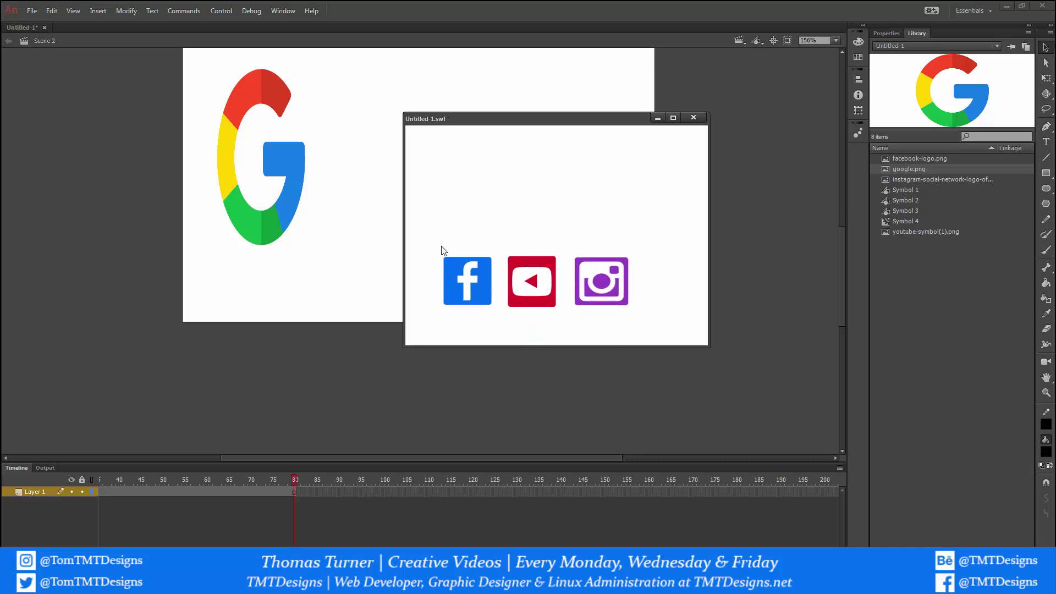
pyautogui.click(693, 117)
# Step: Close the Actions and Code Snippets panels
pyautogui.press('F9')
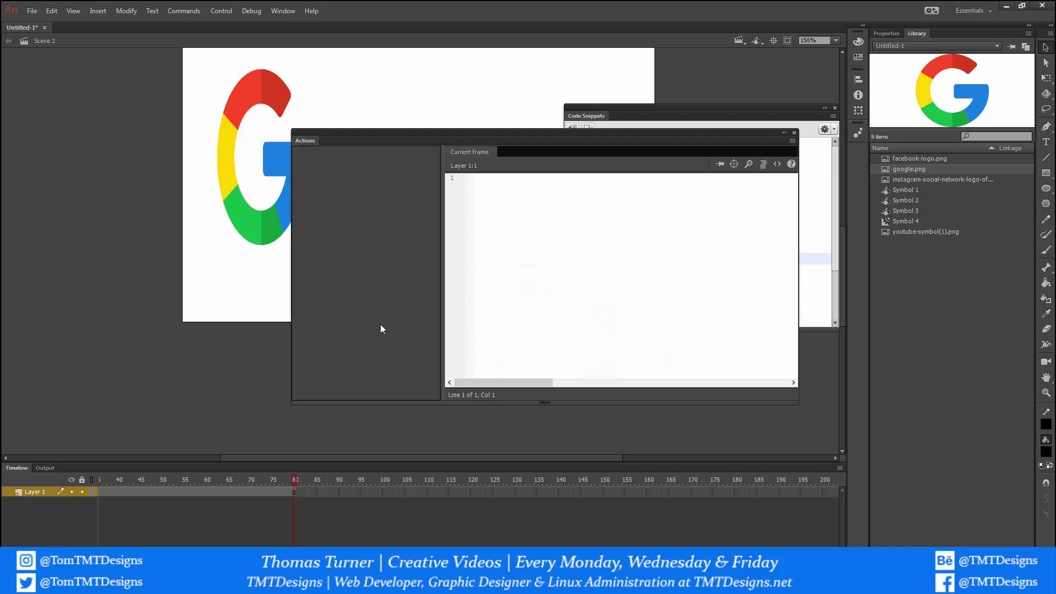
pyautogui.click(795, 132)
pyautogui.click(835, 108)
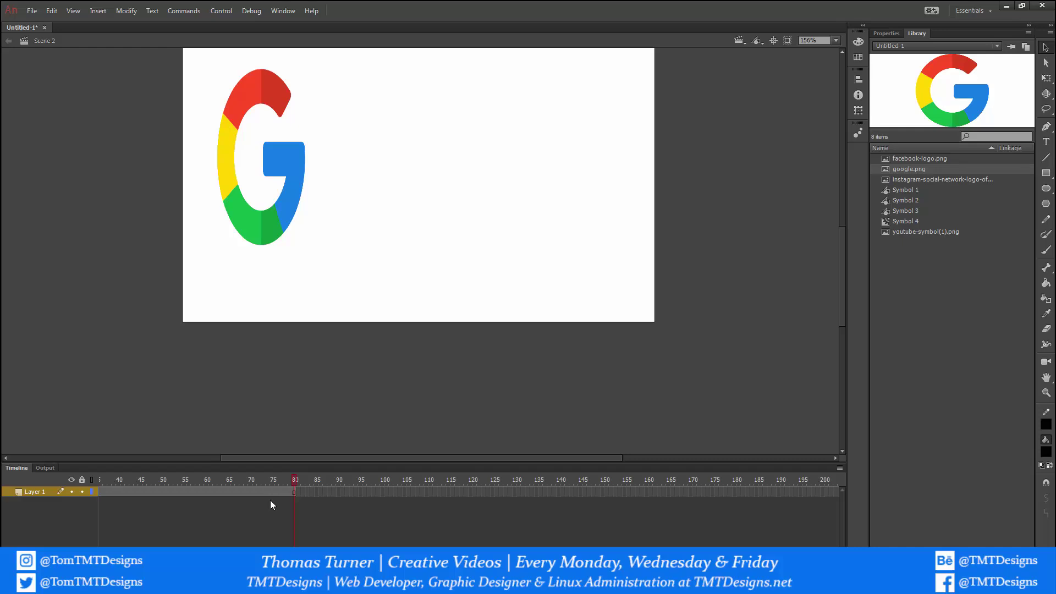
pyautogui.click(283, 11)
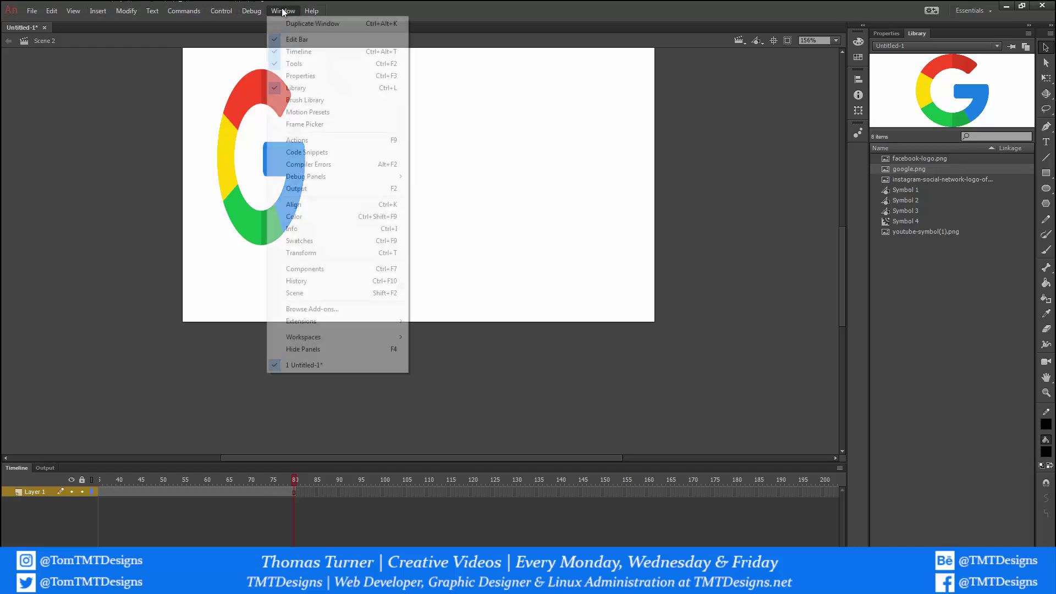
# Step: Add a Stop at this Frame snippet on frame 80 of Scene 2 and test the movie again
pyautogui.click(327, 153)
pyautogui.click(569, 145)
pyautogui.click(579, 166)
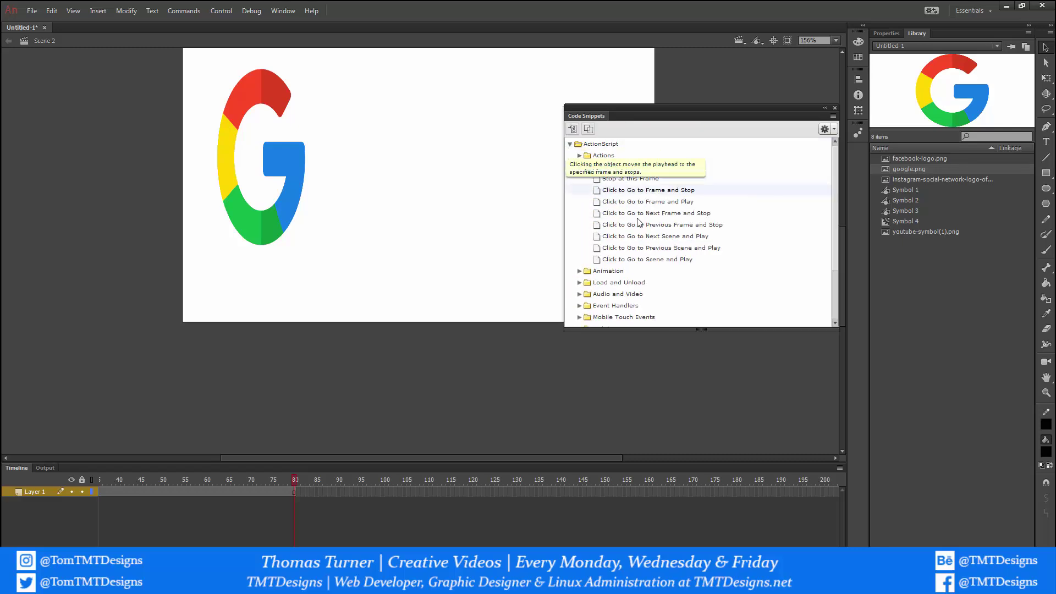
pyautogui.doubleClick(633, 179)
pyautogui.click(590, 238)
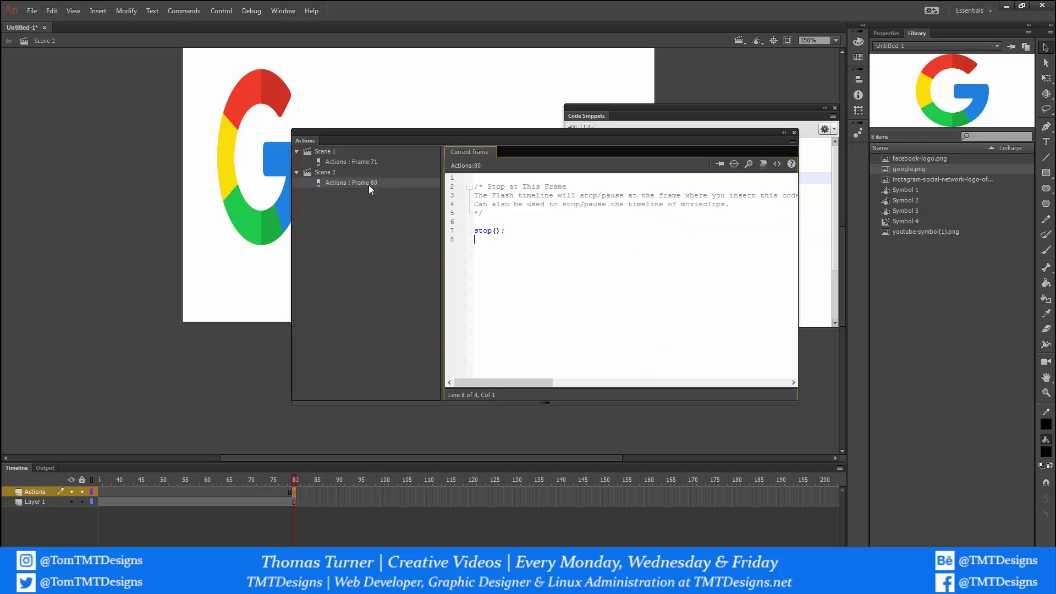
pyautogui.click(332, 174)
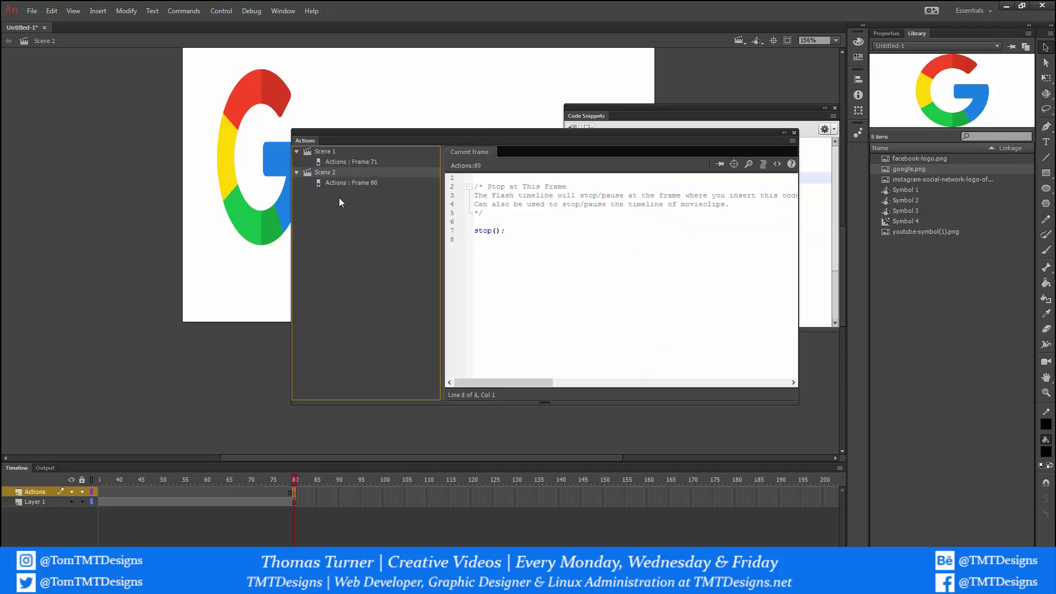
pyautogui.click(187, 370)
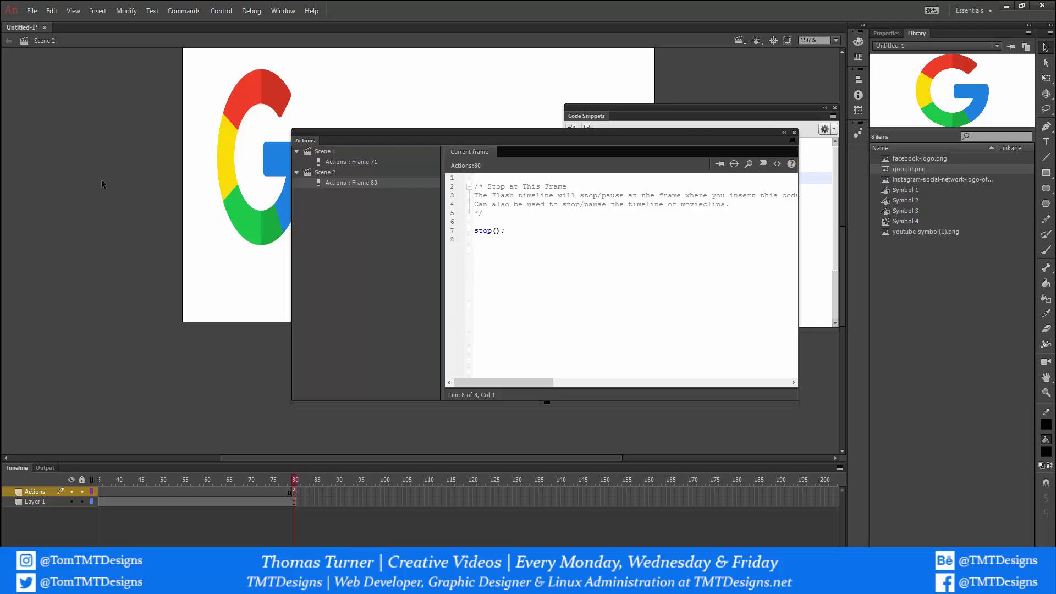
pyautogui.hotkey('ctrl', 'Return')
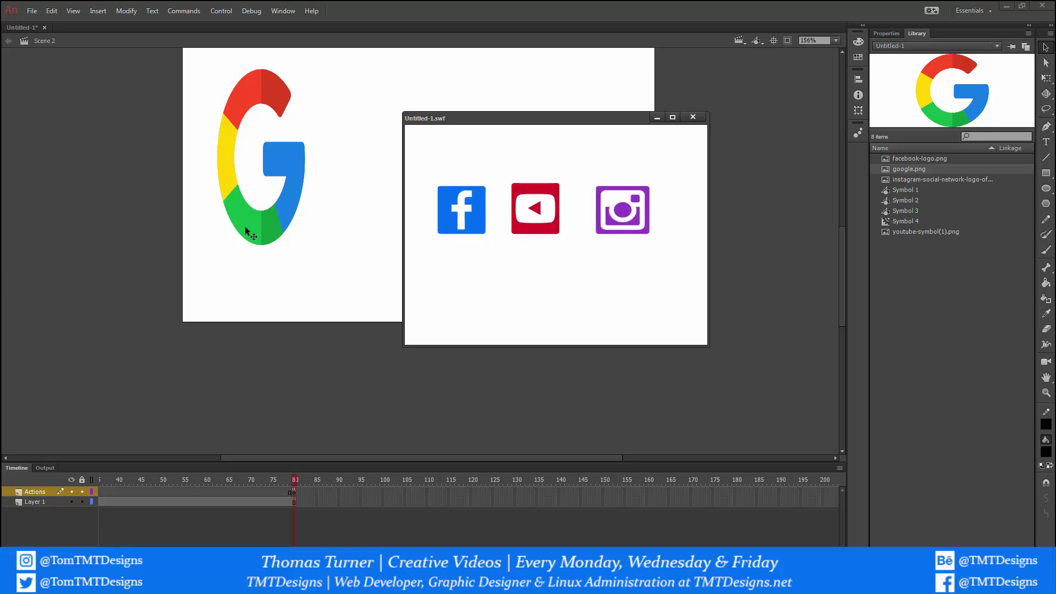
# Step: Confirm the Facebook click lands on the Google logo, then save as Untitled-1.fla
pyautogui.click(453, 220)
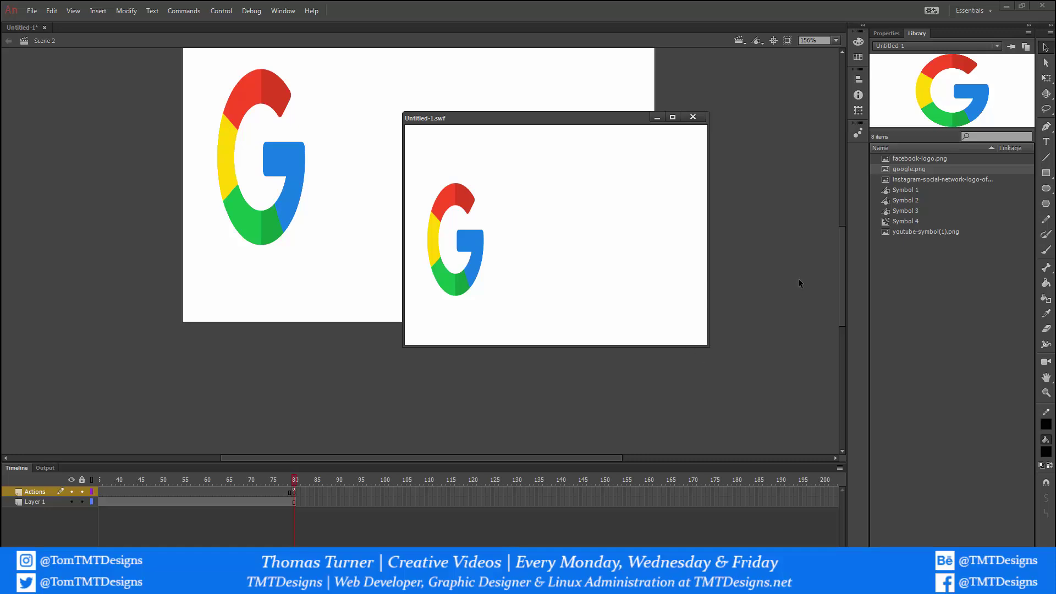
pyautogui.moveTo(563, 116); pyautogui.dragTo(532, 157)
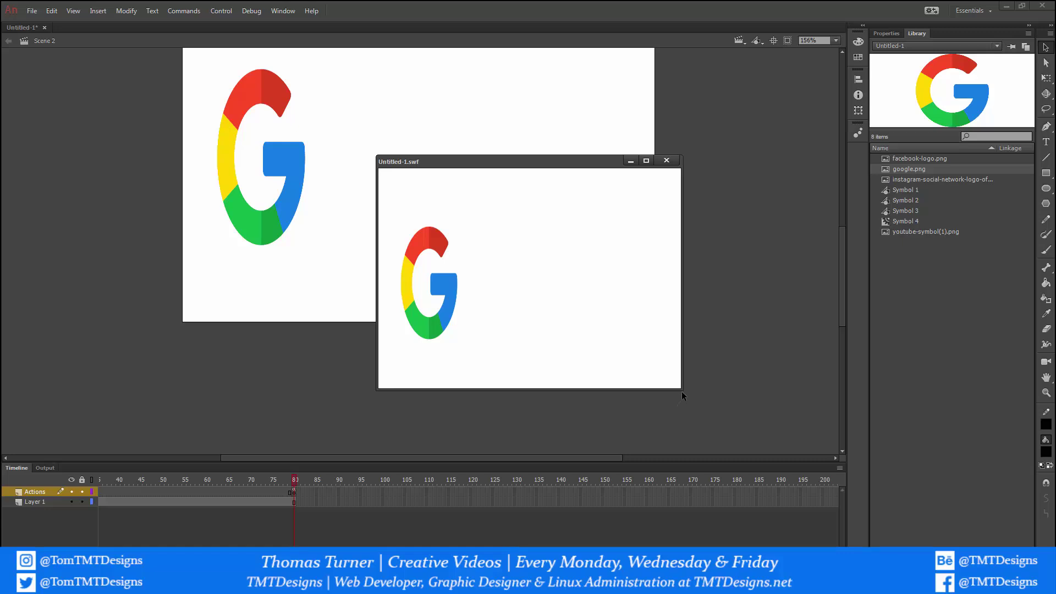
pyautogui.hotkey('ctrl', 'w')
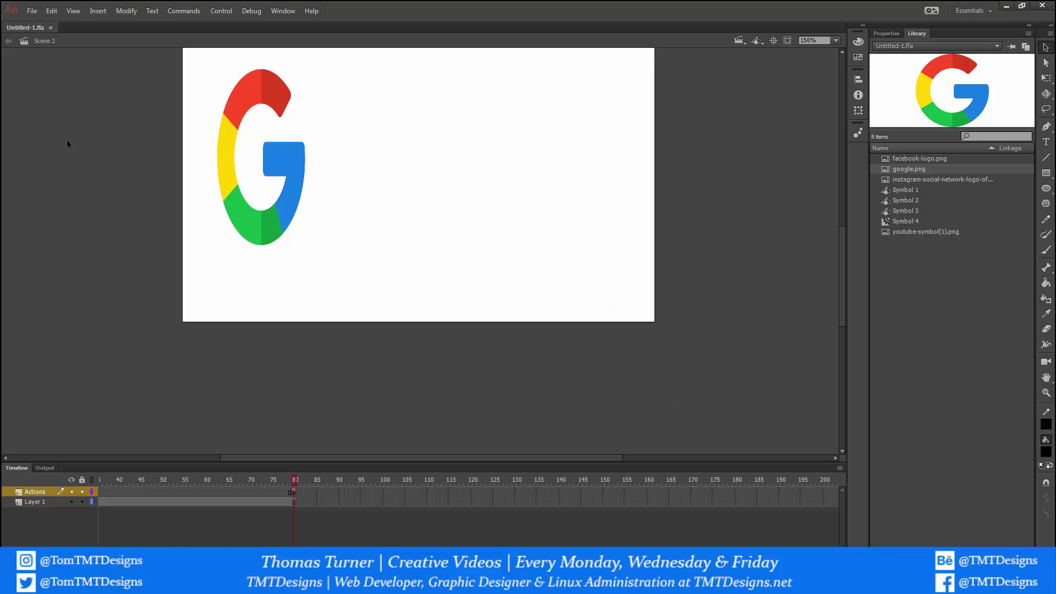
pyautogui.click(32, 10)
pyautogui.moveTo(93, 192)
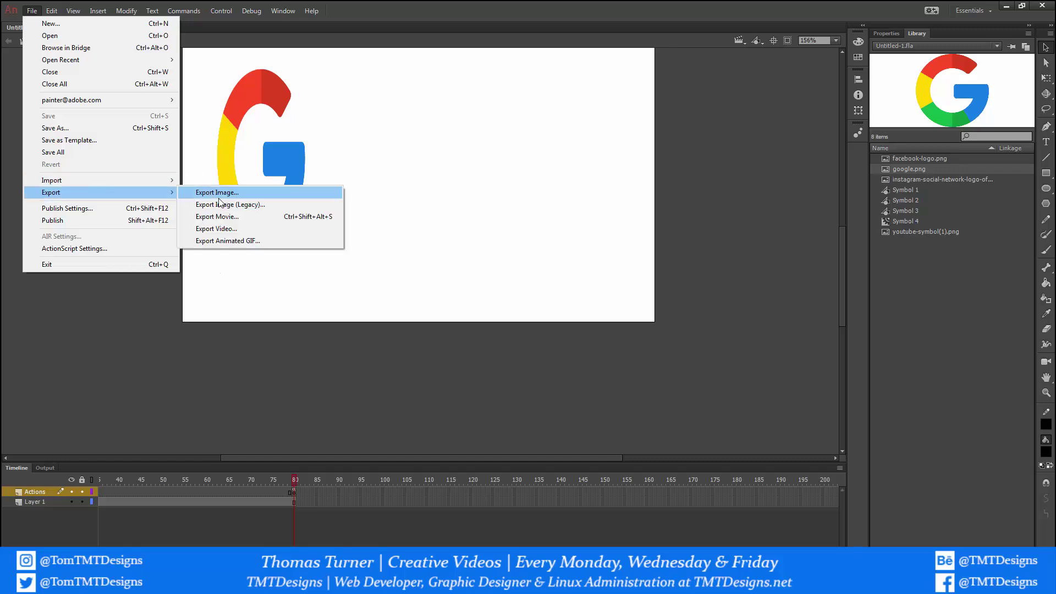